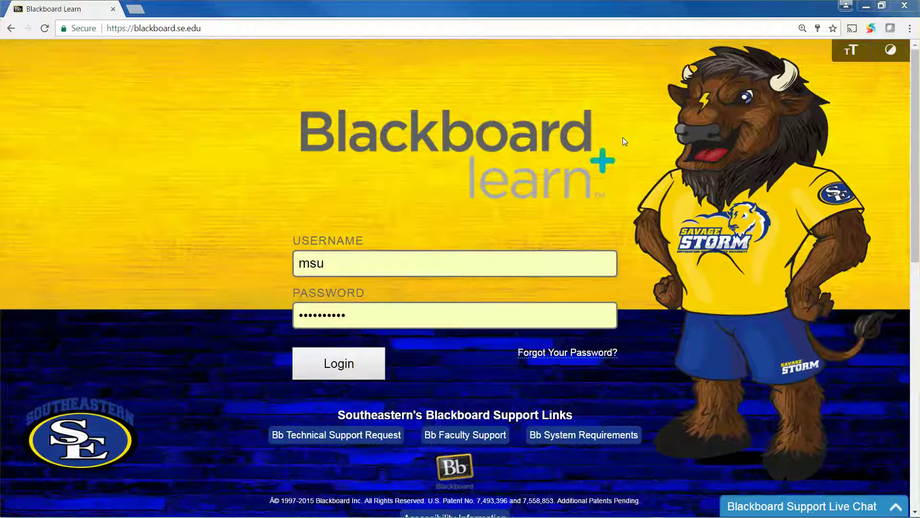
Log in to Blackboard, enter CIS1003.W1 Computers in Society, and open Weekly Assignments.
{"action": "left_click", "coordinate": [240, 26]}
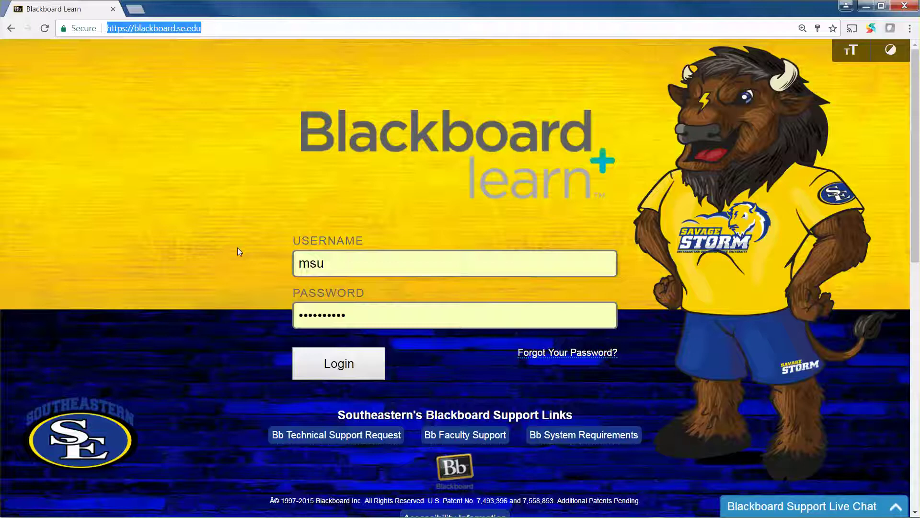
{"action": "left_click", "coordinate": [343, 370]}
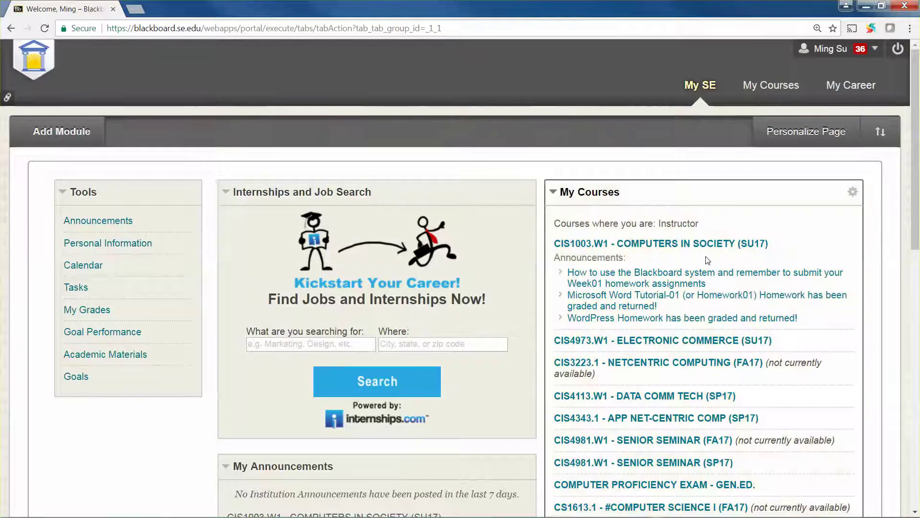
{"action": "left_click", "coordinate": [723, 246]}
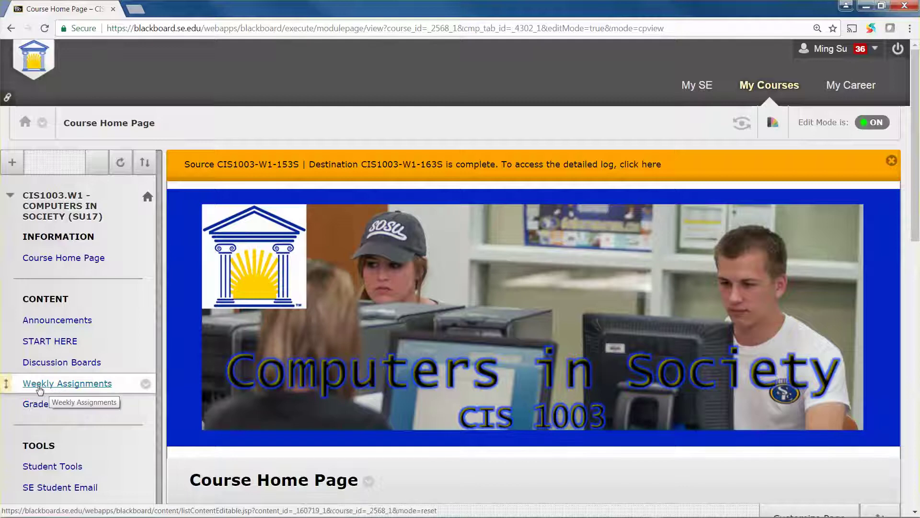
{"action": "left_click", "coordinate": [51, 388]}
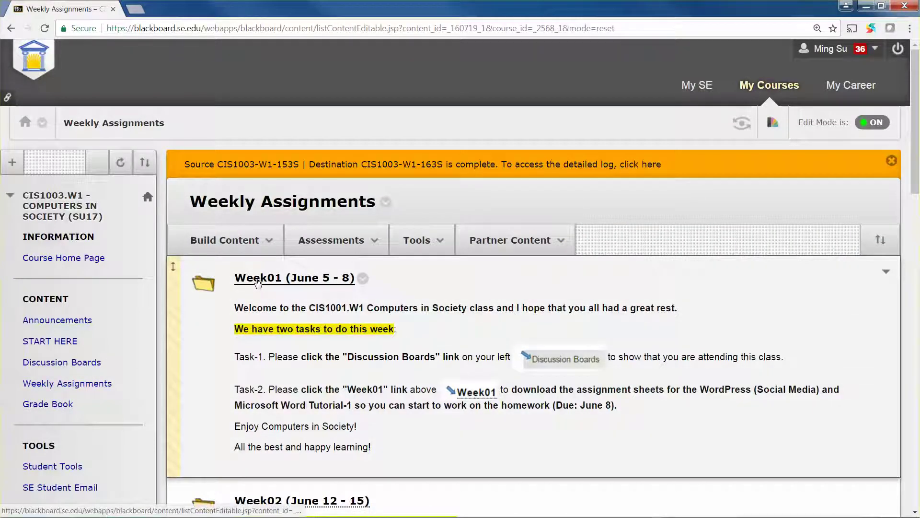
Open the Week01 (June 5 - 8) folder and scroll to Homework01's four attachments.
{"action": "left_click", "coordinate": [258, 279]}
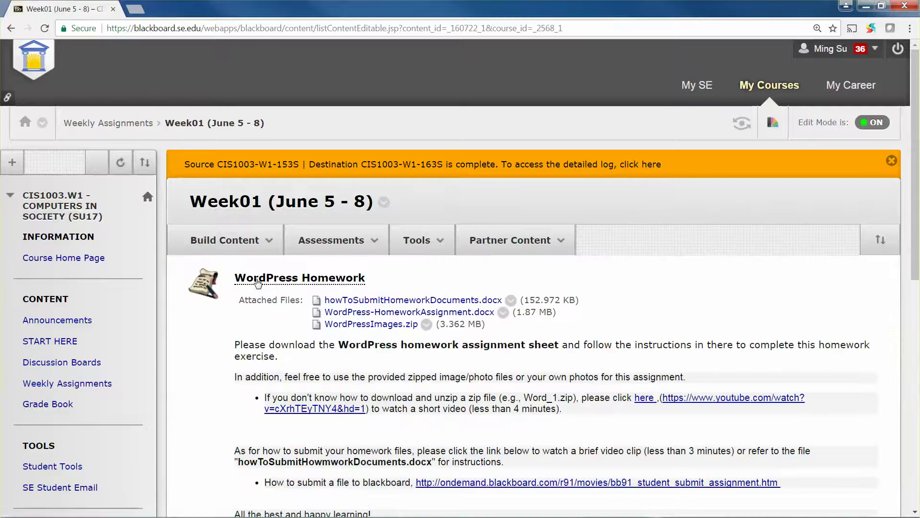
{"action": "scroll", "coordinate": [258, 282], "scroll_direction": "down", "scroll_amount": 3}
{"action": "scroll", "coordinate": [258, 282], "scroll_direction": "down", "scroll_amount": 5}
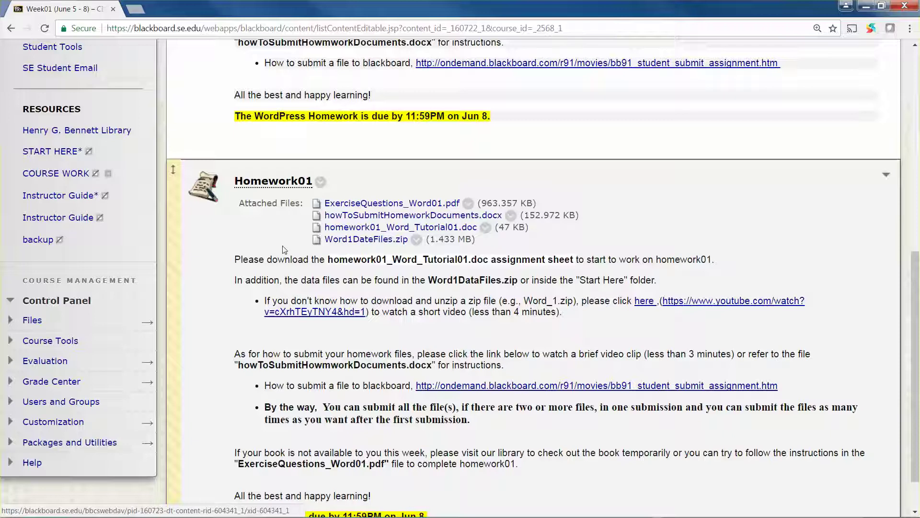
{"action": "right_click", "coordinate": [351, 243]}
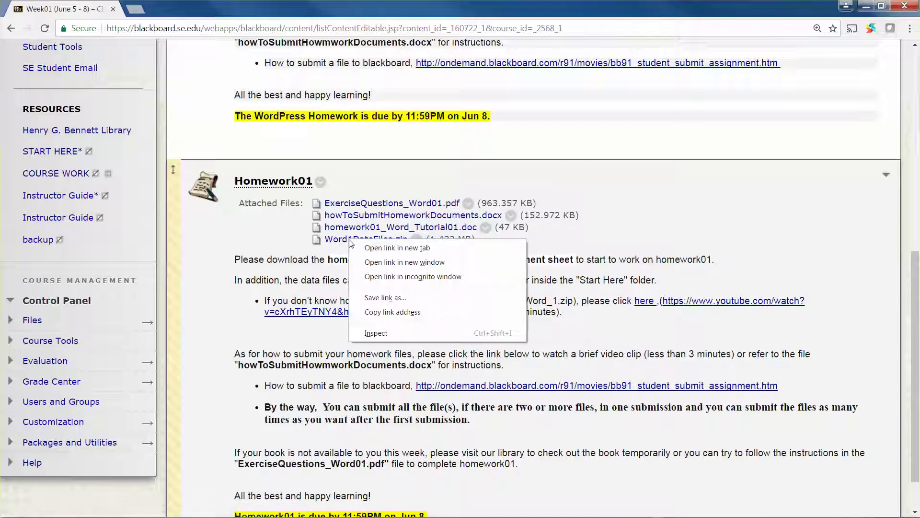
Save Word1DateFiles.zip into the cis1003 folder, deleting and replacing the older copy.
{"action": "left_click", "coordinate": [386, 299]}
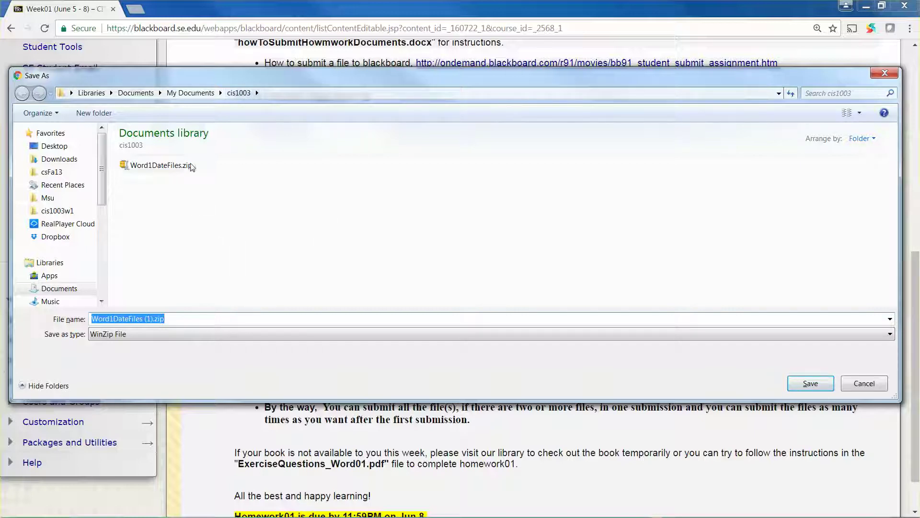
{"action": "left_click", "coordinate": [174, 167]}
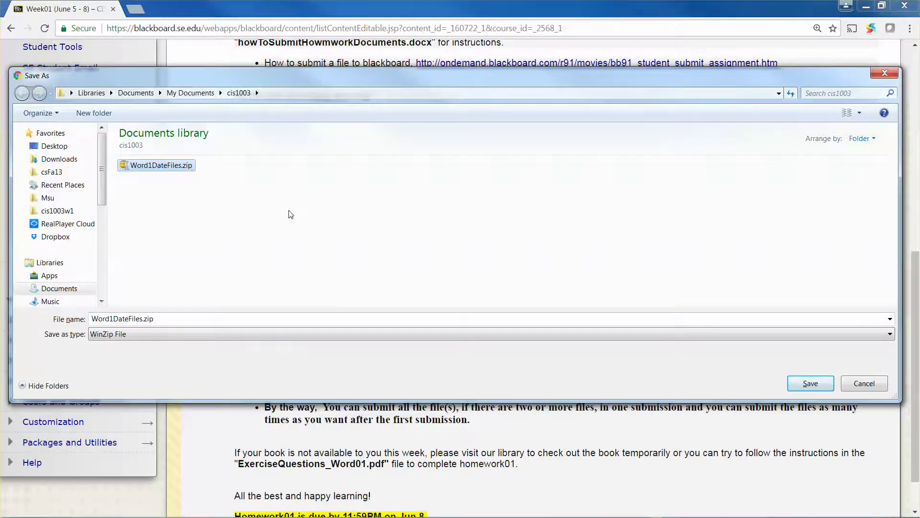
{"action": "key", "text": "Delete"}
{"action": "left_click", "coordinate": [502, 381]}
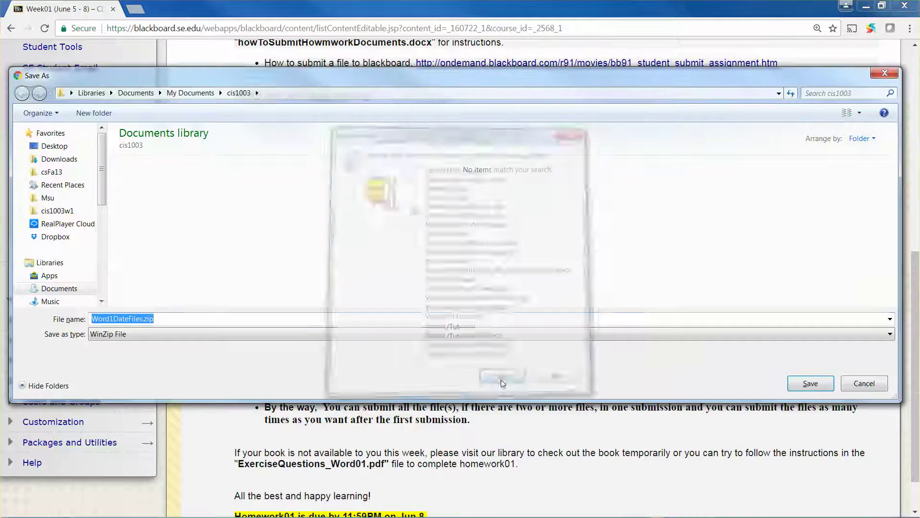
{"action": "left_click", "coordinate": [174, 318]}
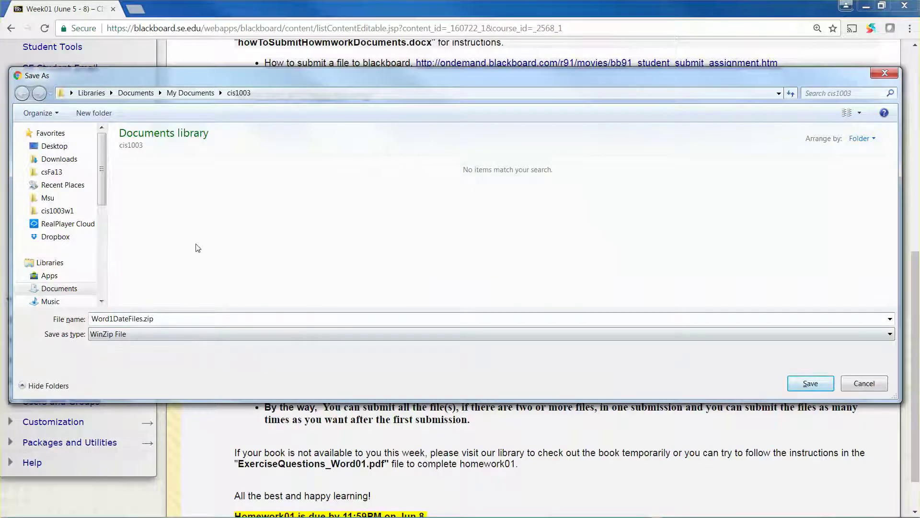
{"action": "left_click", "coordinate": [799, 381]}
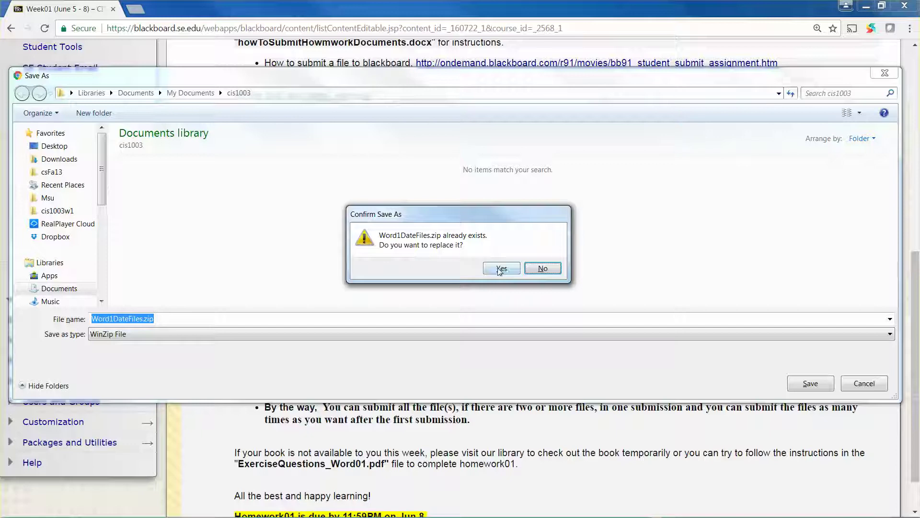
{"action": "left_click", "coordinate": [500, 269]}
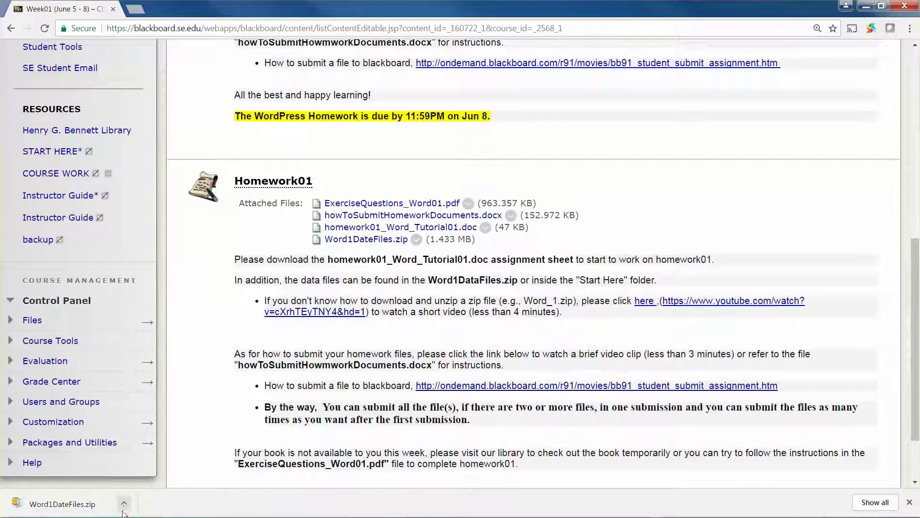
Extract the downloaded Word1DateFiles.zip into a Word1DateFiles folder and open it.
{"action": "left_click", "coordinate": [125, 505]}
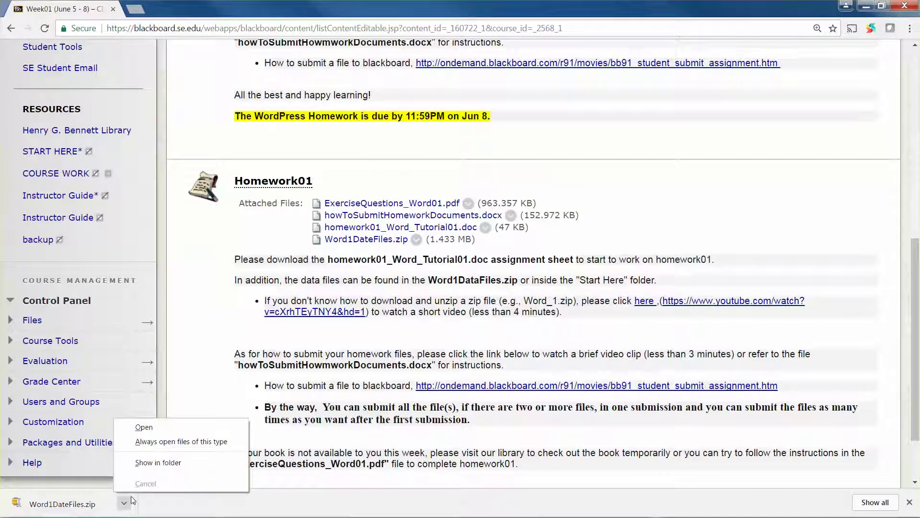
{"action": "left_click", "coordinate": [154, 463]}
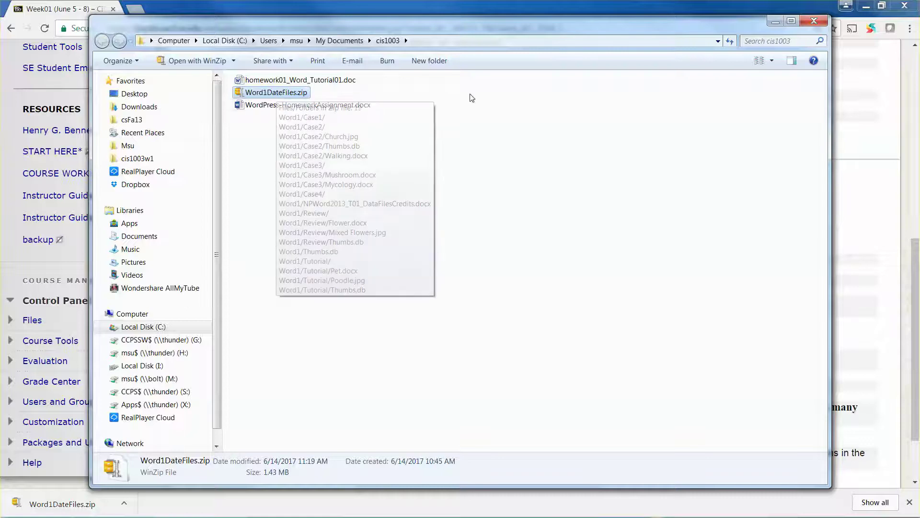
{"action": "right_click", "coordinate": [240, 96]}
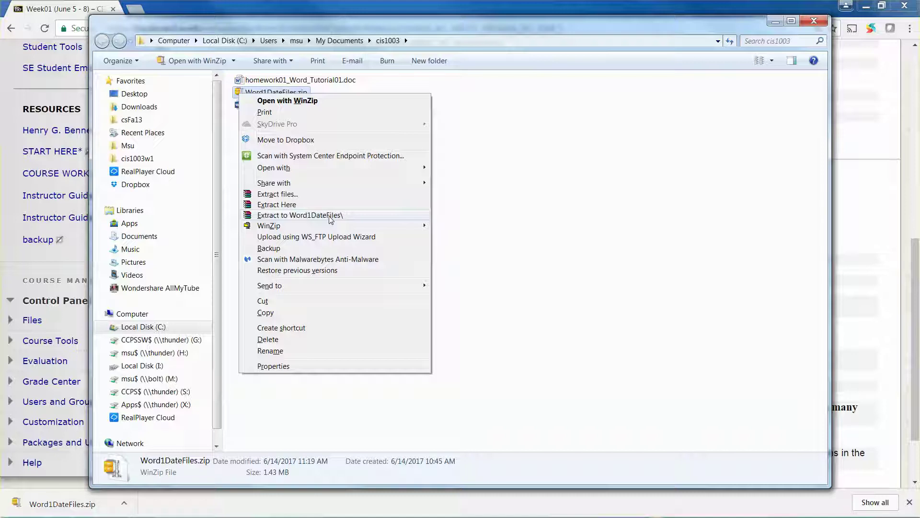
{"action": "left_click", "coordinate": [295, 218]}
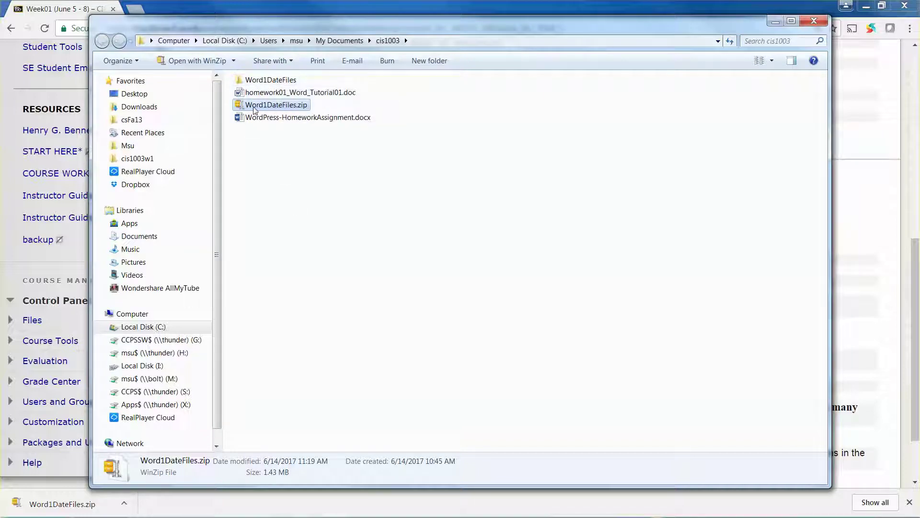
{"action": "mouse_move", "coordinate": [268, 109]}
{"action": "mouse_move", "coordinate": [250, 83]}
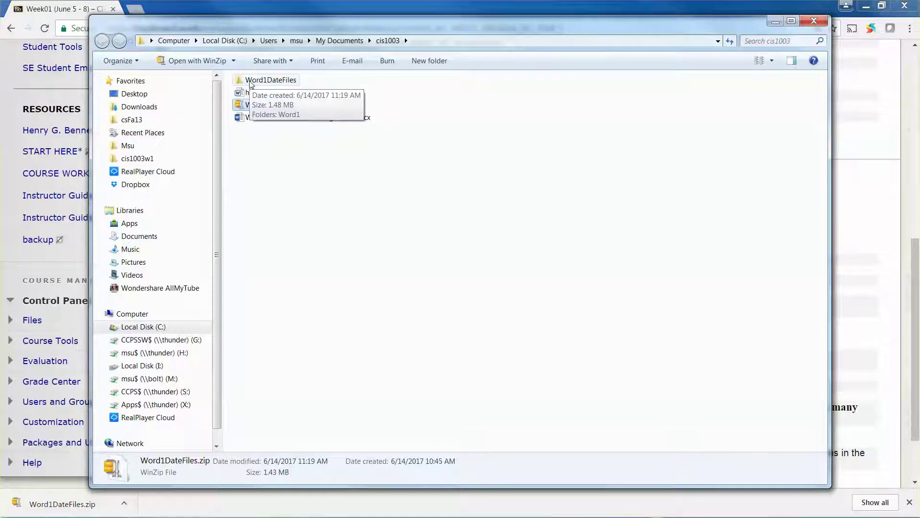
{"action": "double_click", "coordinate": [250, 83]}
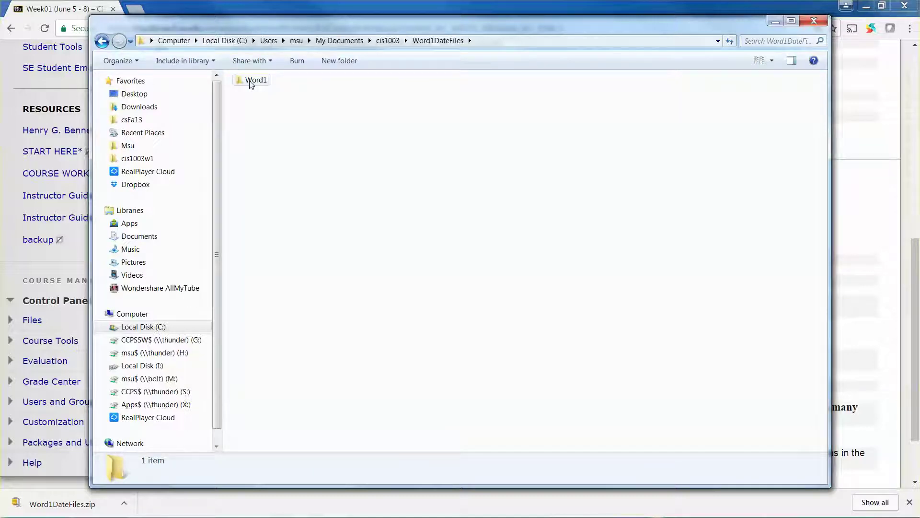
Browse Word1 > Tutorial to see Pet.docx and Poodle.jpg, then return to Word1.
{"action": "double_click", "coordinate": [250, 81]}
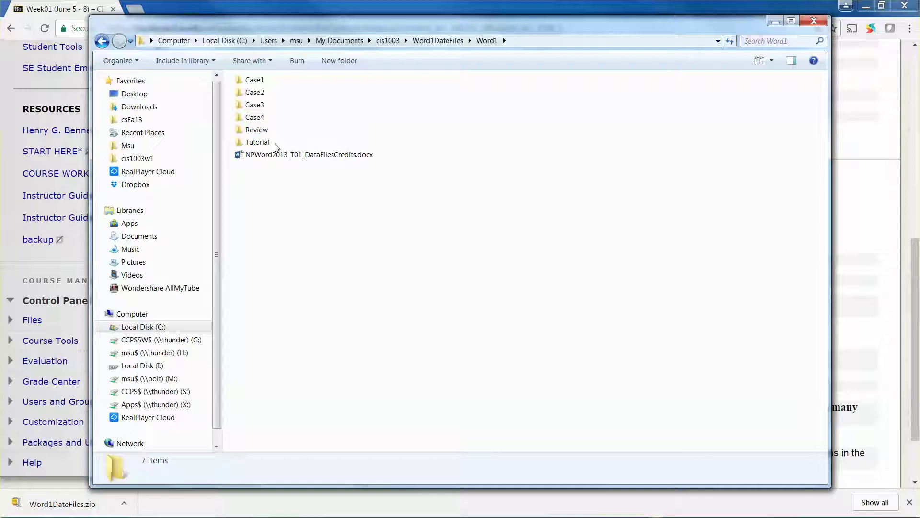
{"action": "double_click", "coordinate": [259, 143]}
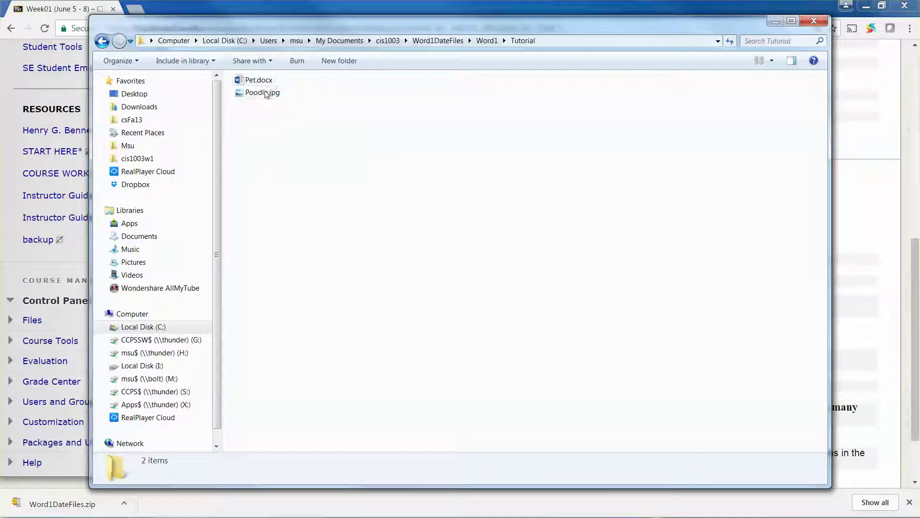
{"action": "left_click", "coordinate": [259, 93]}
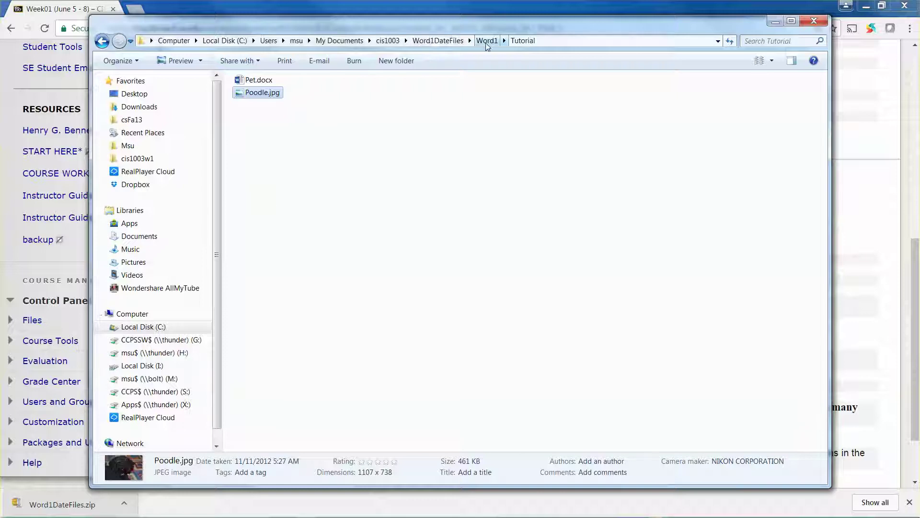
{"action": "left_click", "coordinate": [487, 41]}
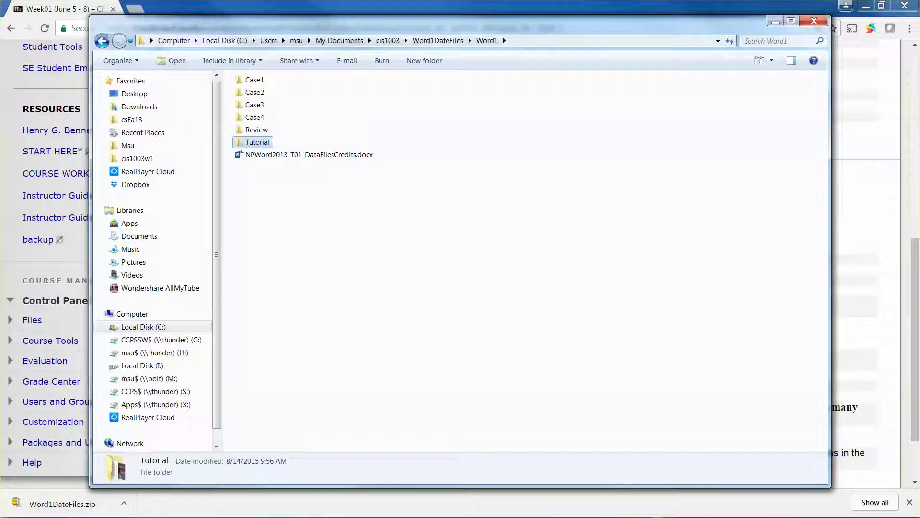
{"action": "key", "text": "alt+Tab"}
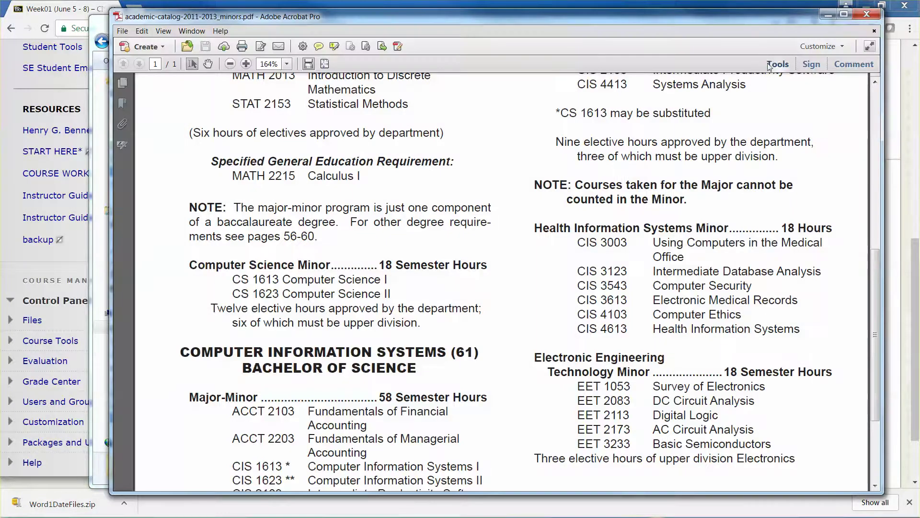
Close the Acrobat catalog PDF and switch back to the ExerciseQuestions_Word01.pdf tab.
{"action": "left_click", "coordinate": [867, 14]}
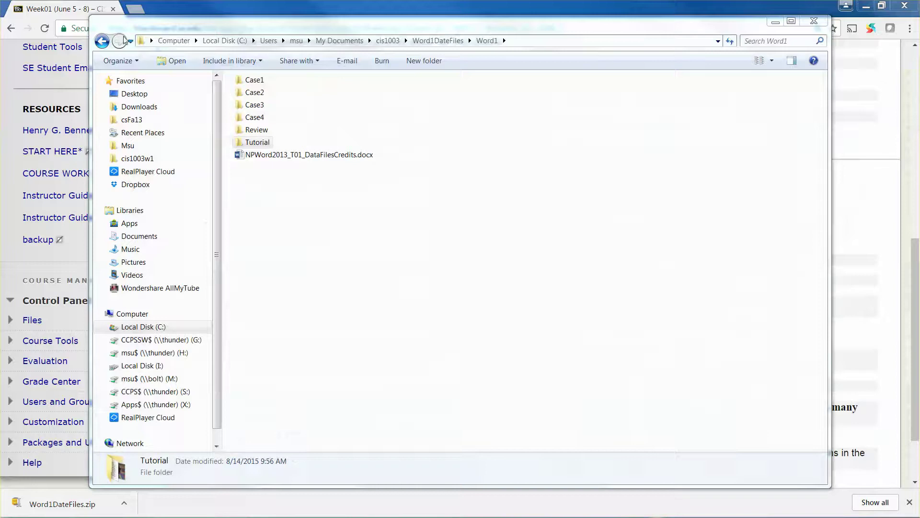
{"action": "key", "text": "alt+Tab"}
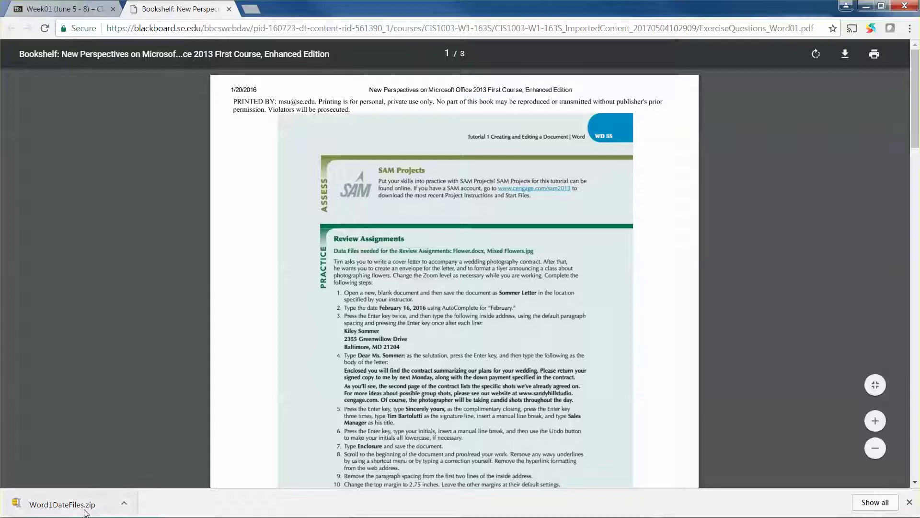
Reopen Word1DateFiles > Word1 from the download bar and move the Explorer window aside.
{"action": "left_click", "coordinate": [124, 503]}
{"action": "left_click", "coordinate": [176, 461]}
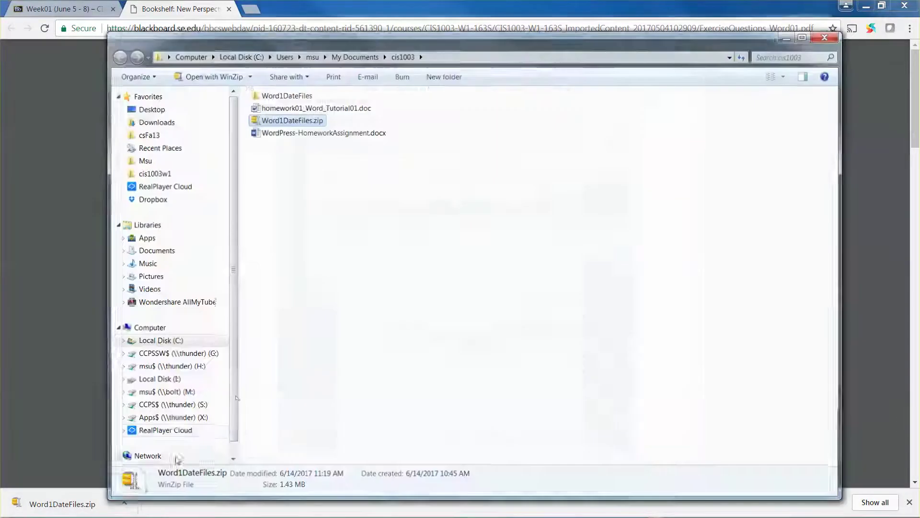
{"action": "double_click", "coordinate": [298, 97]}
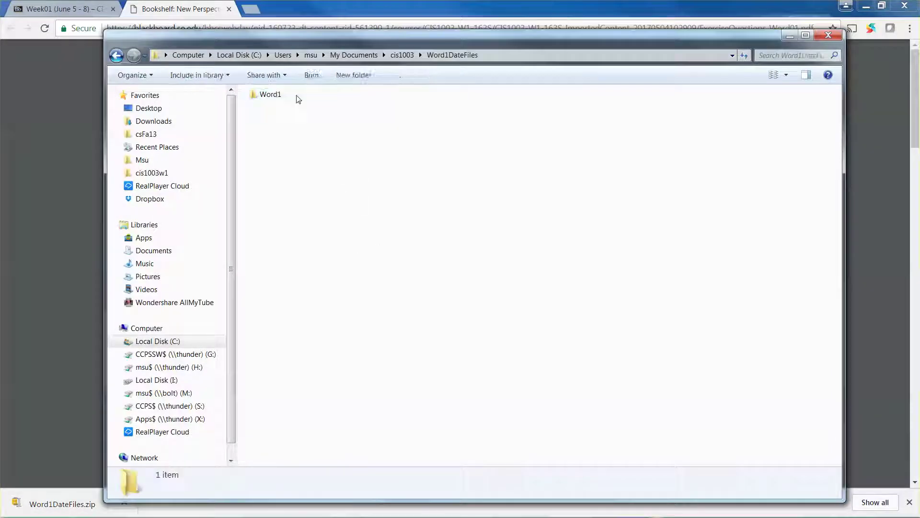
{"action": "double_click", "coordinate": [276, 95]}
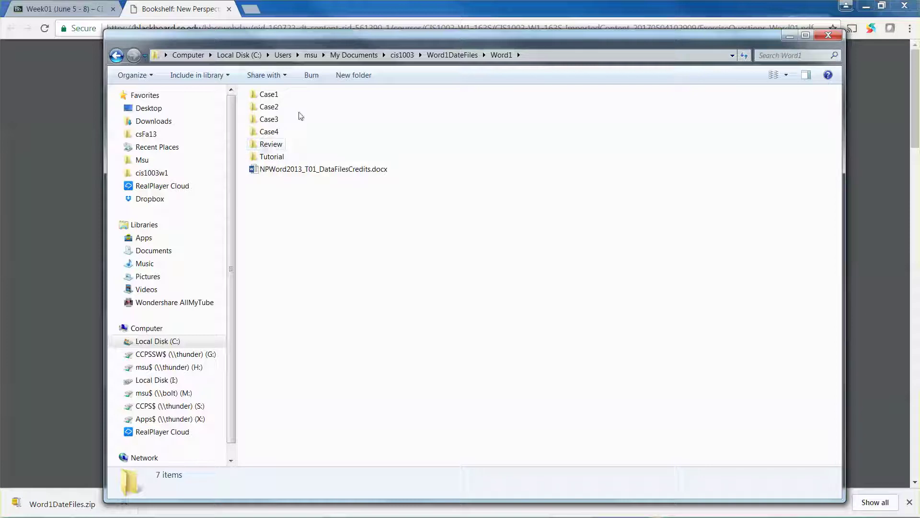
{"action": "left_click_drag", "start_coordinate": [329, 47], "coordinate": [466, 265]}
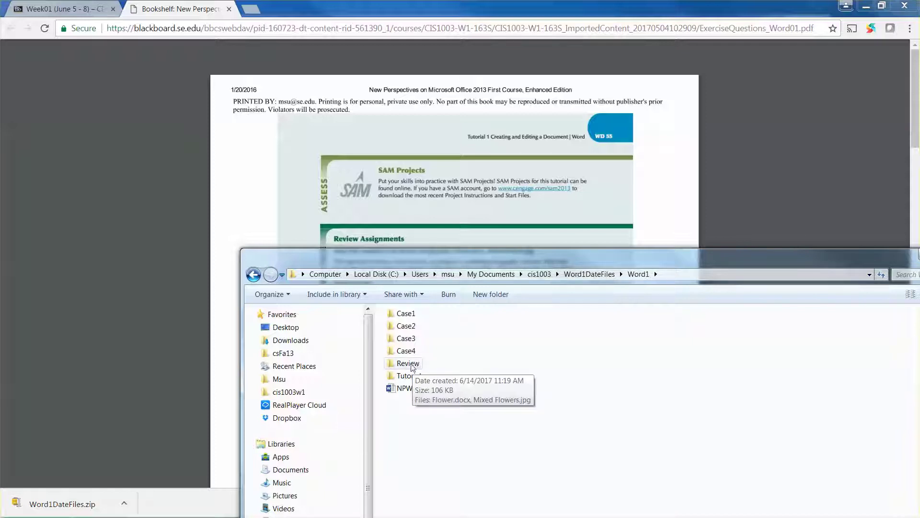
Check the Review folder's Flower.docx and Mixed Flowers.jpg, then scroll the exercise PDF.
{"action": "double_click", "coordinate": [407, 364]}
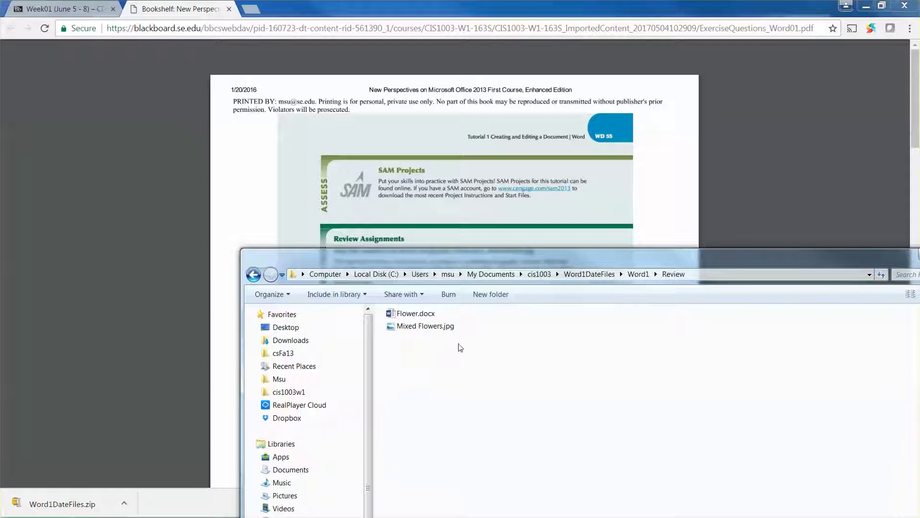
{"action": "left_click", "coordinate": [639, 273]}
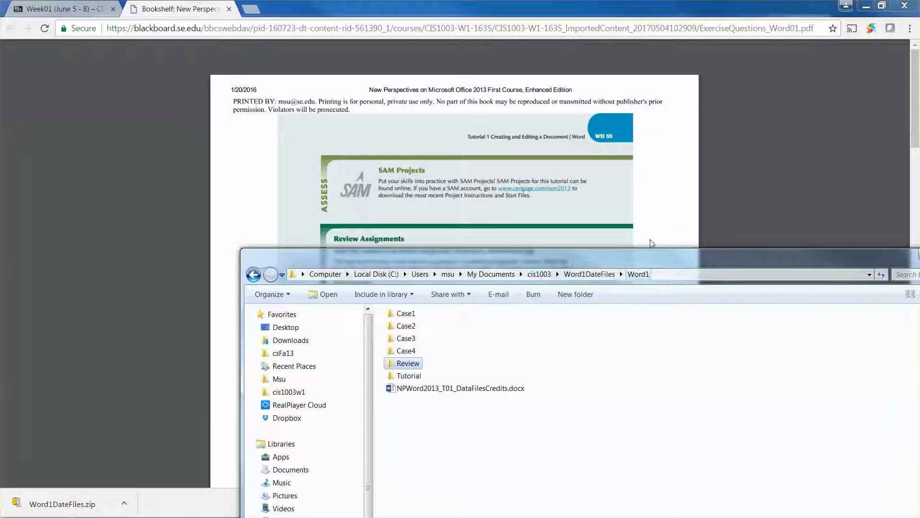
{"action": "left_click", "coordinate": [672, 195]}
{"action": "scroll", "coordinate": [673, 194], "scroll_direction": "down", "scroll_amount": 12}
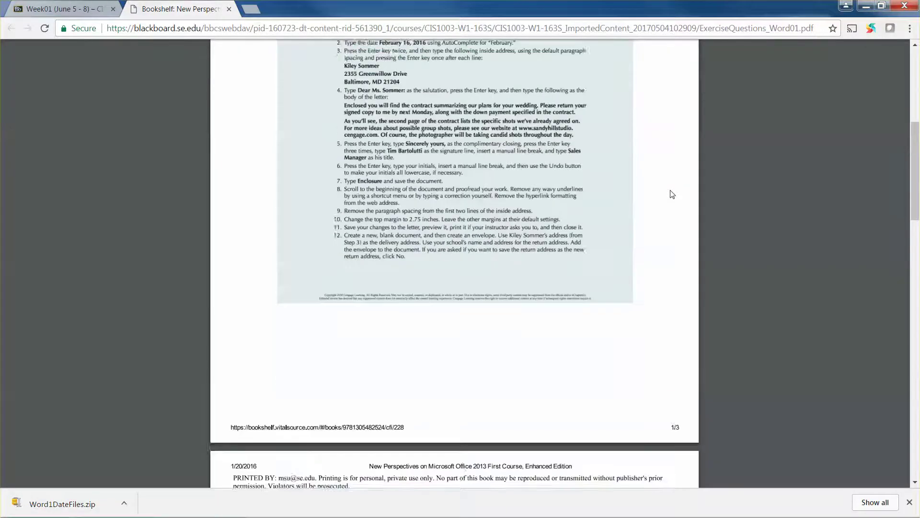
Scroll the exercise PDF to Case Problem 1 and switch back to the Word1 folder.
{"action": "scroll", "coordinate": [671, 193], "scroll_direction": "down", "scroll_amount": 5}
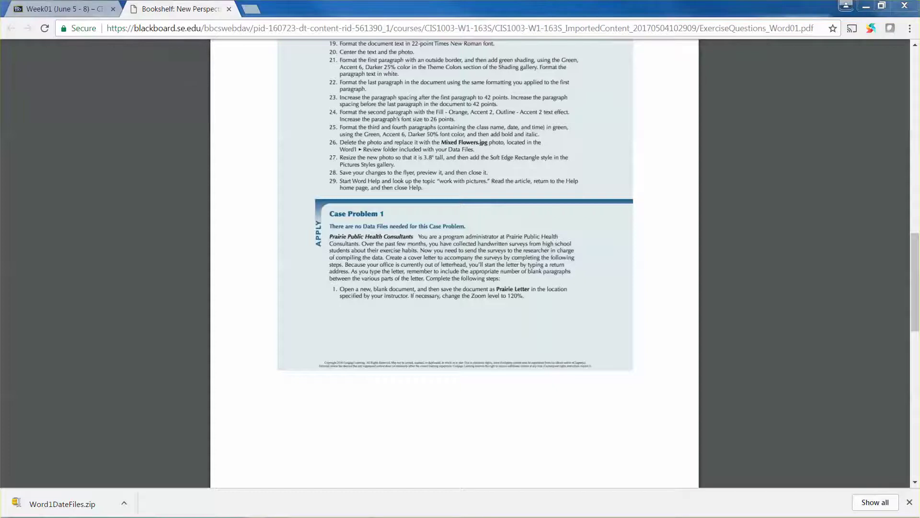
{"action": "key", "text": "alt+Tab"}
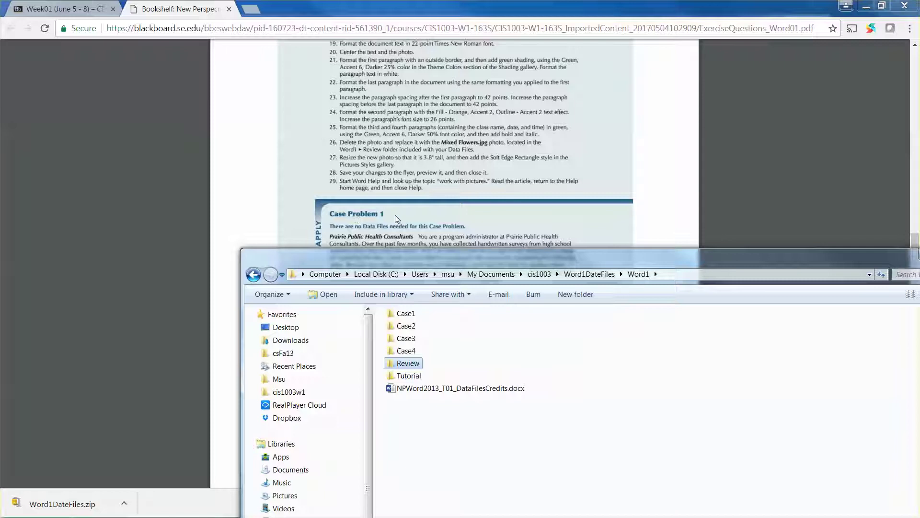
Inspect the empty Case1 folder and Case3's Mushroom.docx and Mycology.docx, then return to the PDF.
{"action": "double_click", "coordinate": [395, 318]}
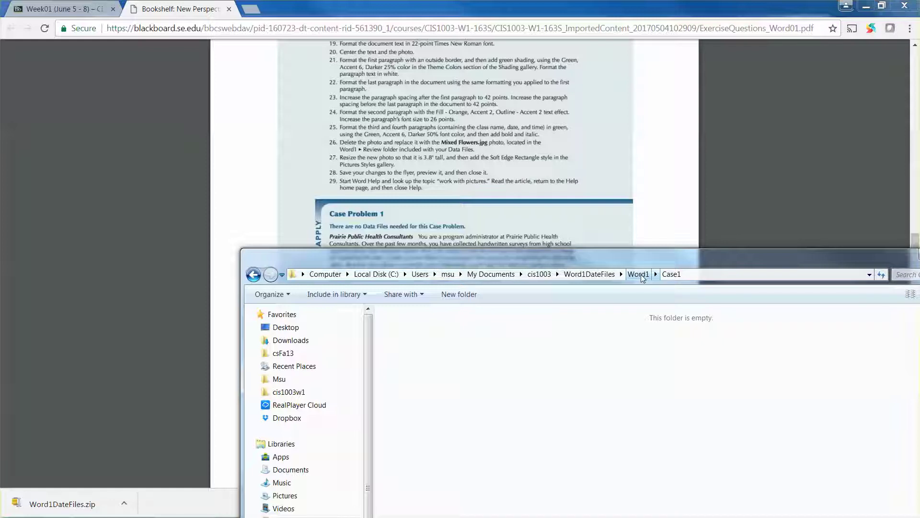
{"action": "left_click", "coordinate": [639, 274]}
{"action": "left_click", "coordinate": [643, 228]}
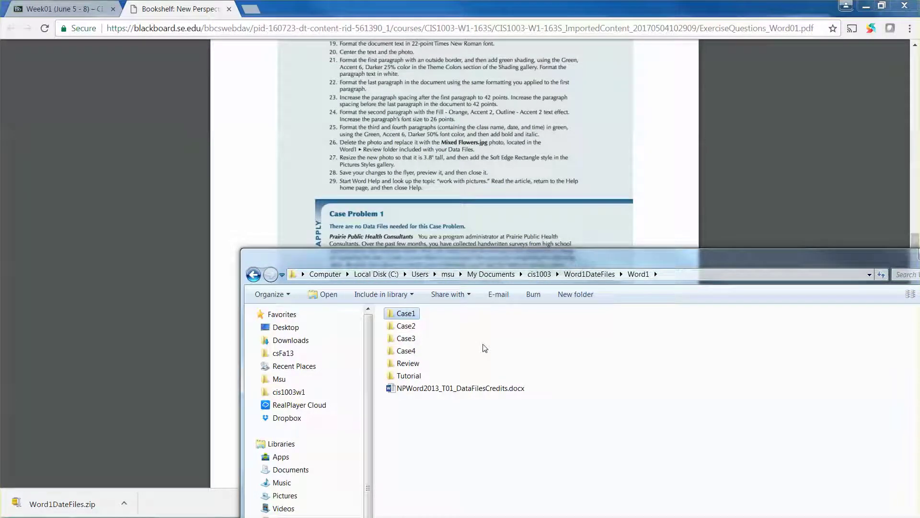
{"action": "left_click", "coordinate": [398, 340]}
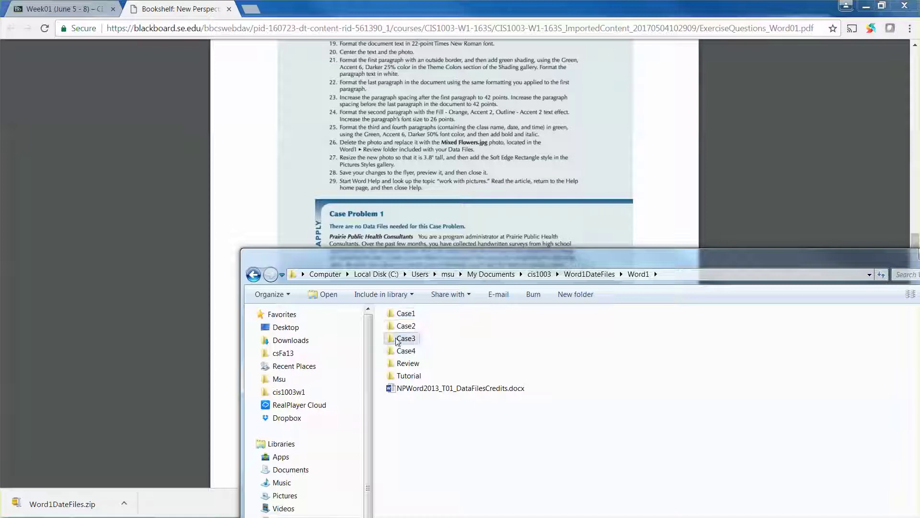
{"action": "double_click", "coordinate": [397, 340]}
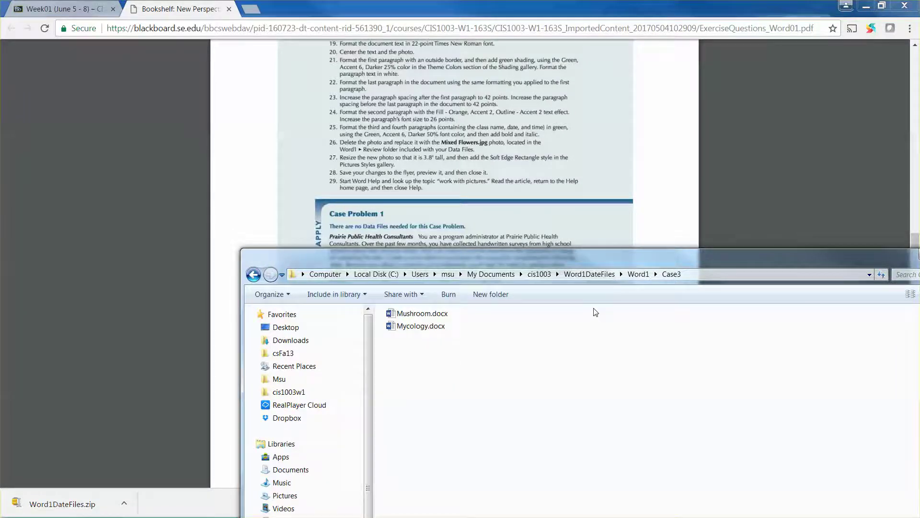
{"action": "left_click", "coordinate": [712, 180]}
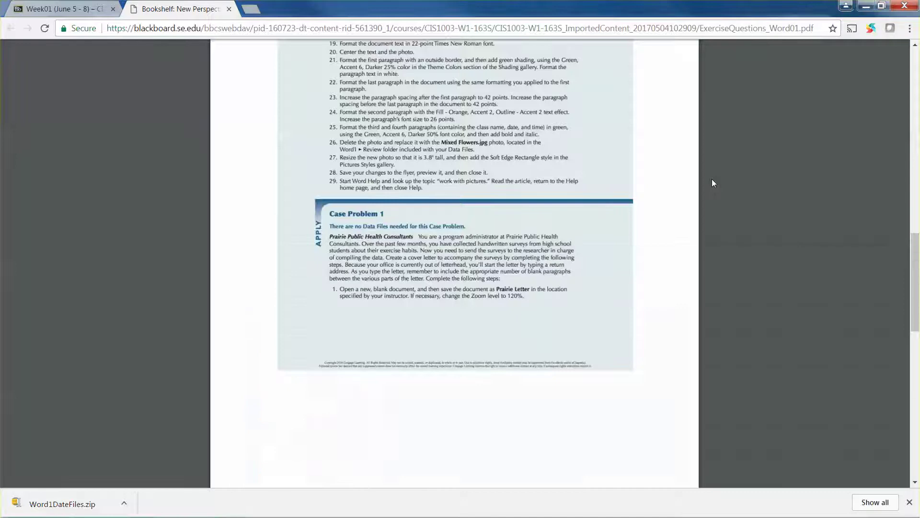